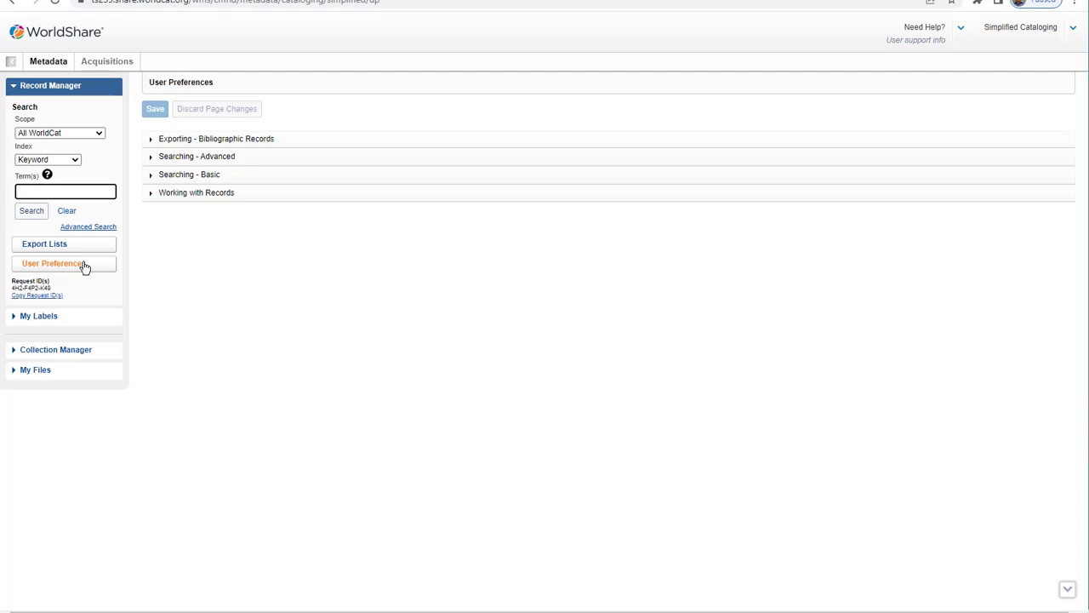
- Set the general export format for bibliographic records to MARC 21 with UTF-8 Unicode
click(267, 143)
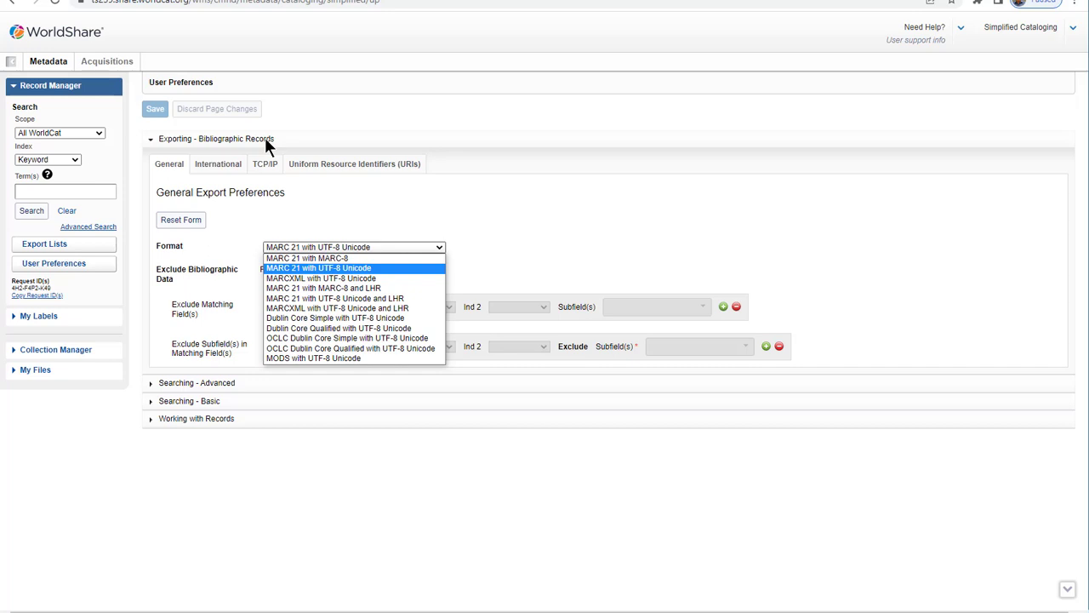
click(385, 268)
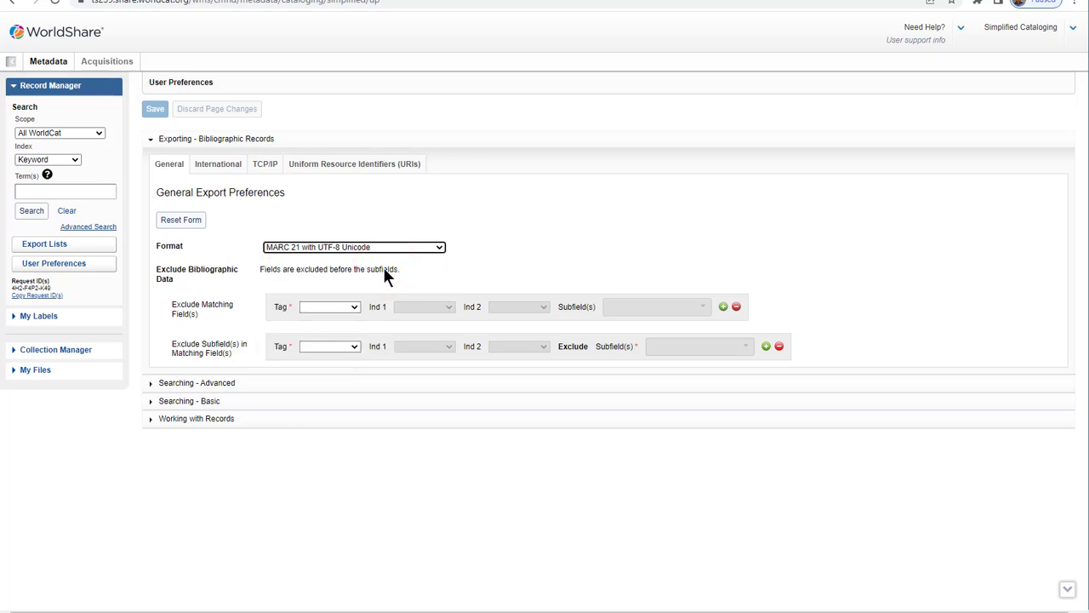
- In the advanced search preferences, enable Open record for editing, with English (eng) as language of cataloging and Any as source of cataloging
click(223, 384)
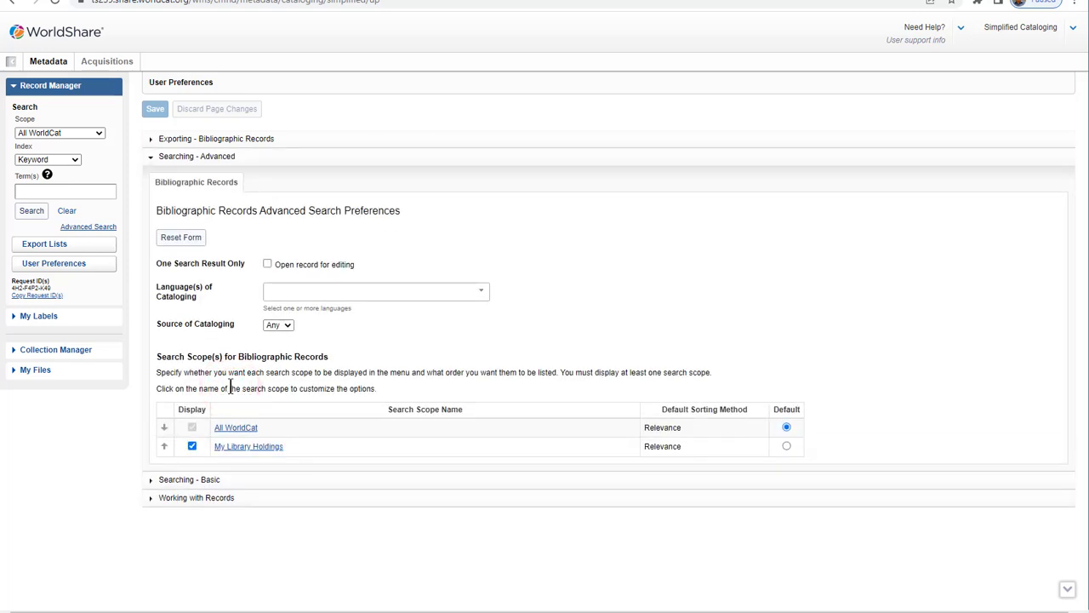
click(267, 264)
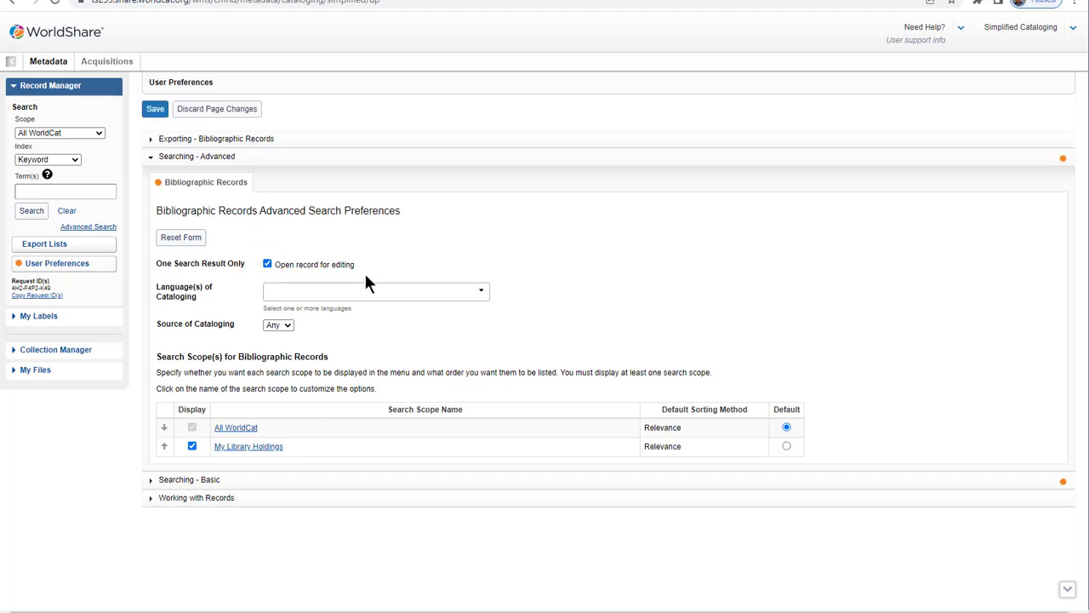
click(482, 291)
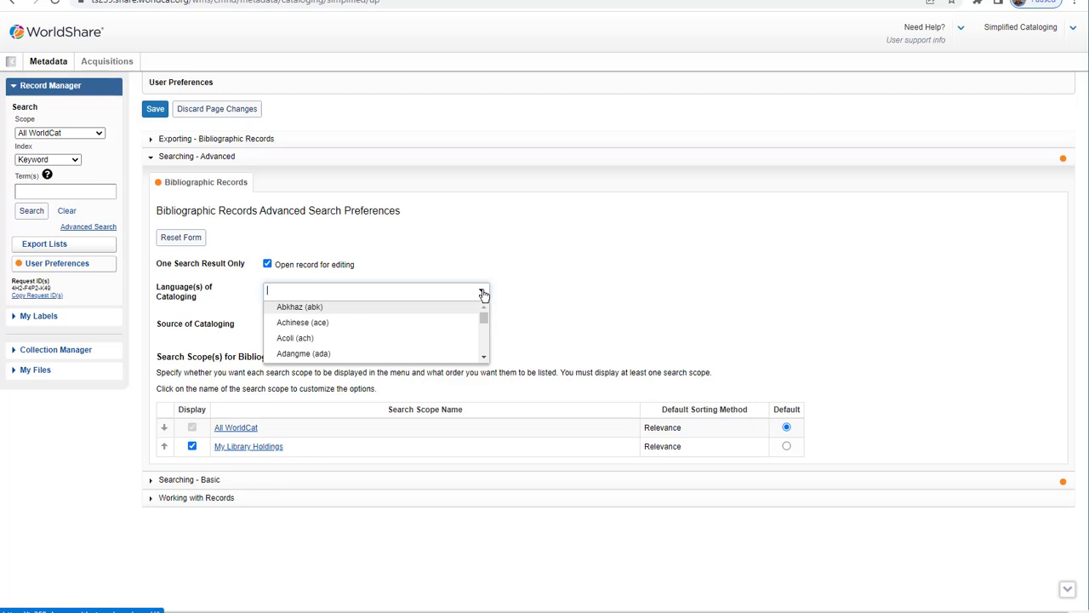
scroll(484, 358, down, 15)
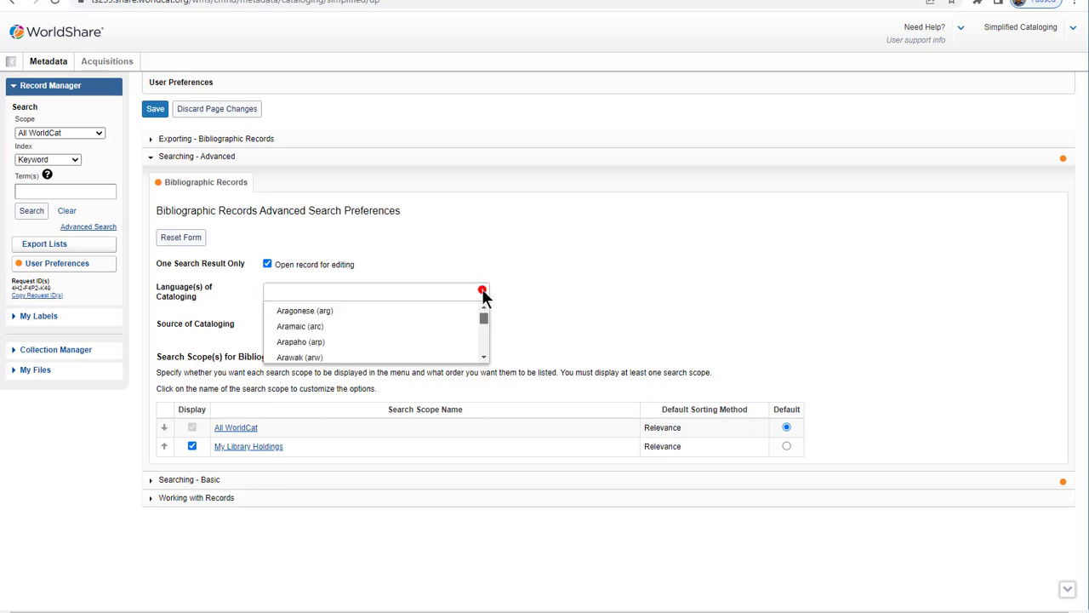
click(484, 357)
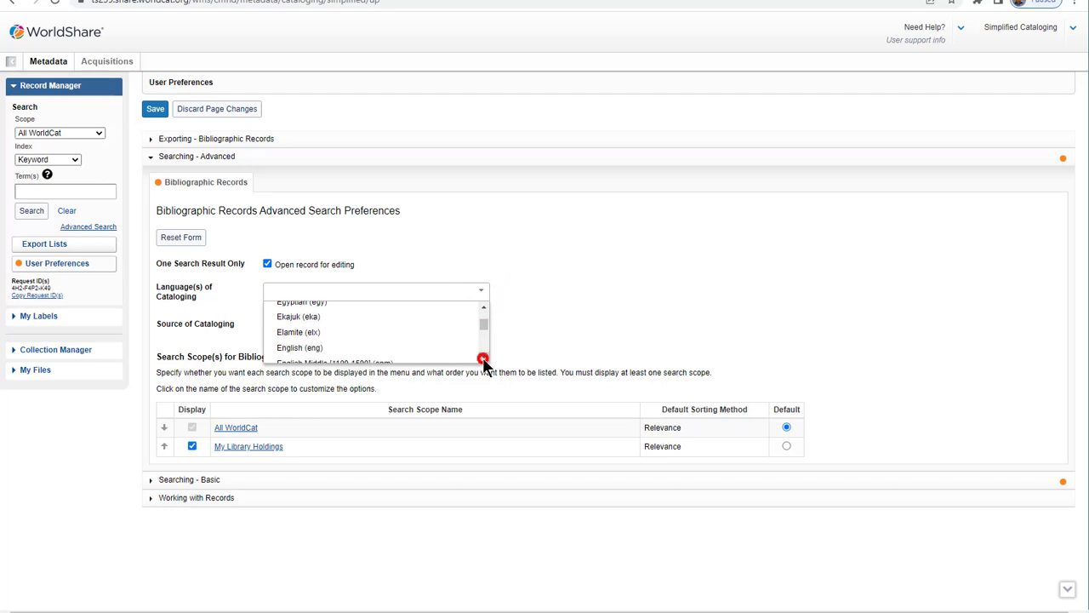
click(349, 348)
click(288, 328)
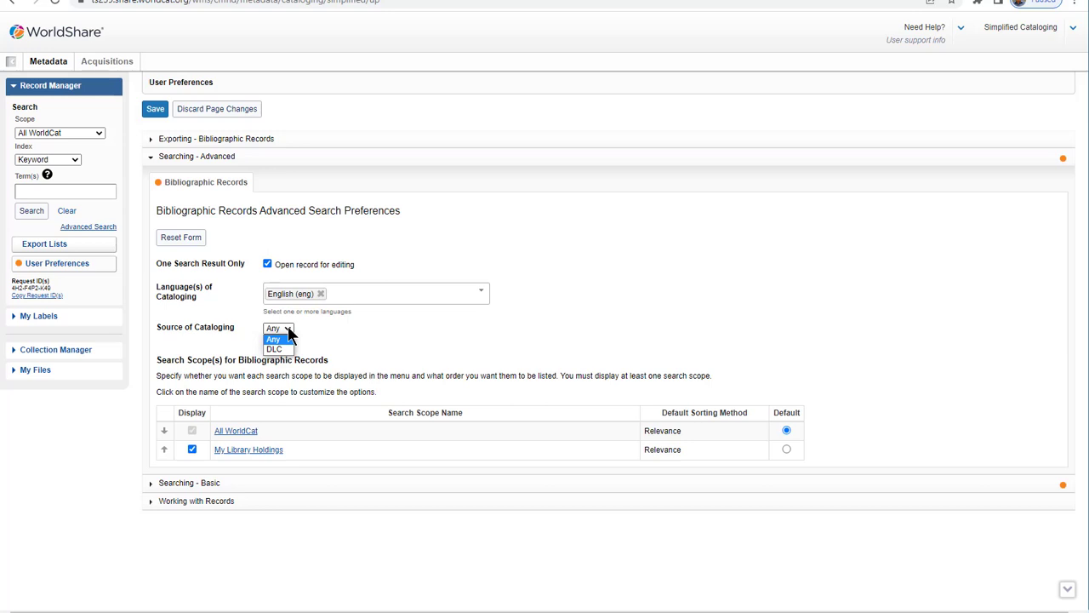
click(289, 332)
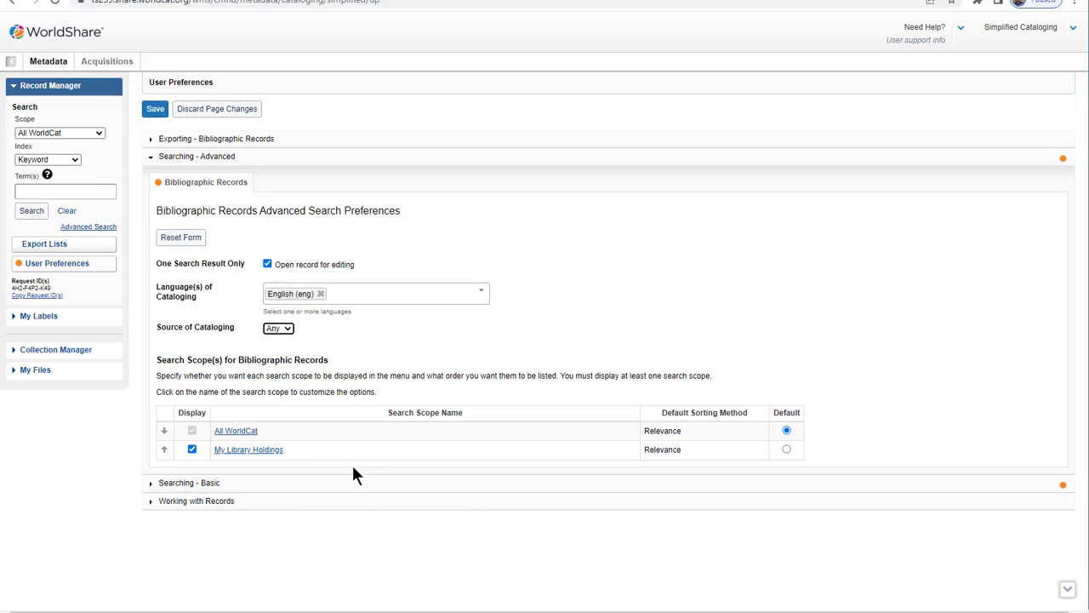
- Hide the Access Method and Access Method phrase indexes for the All WorldCat advanced search scope
click(243, 433)
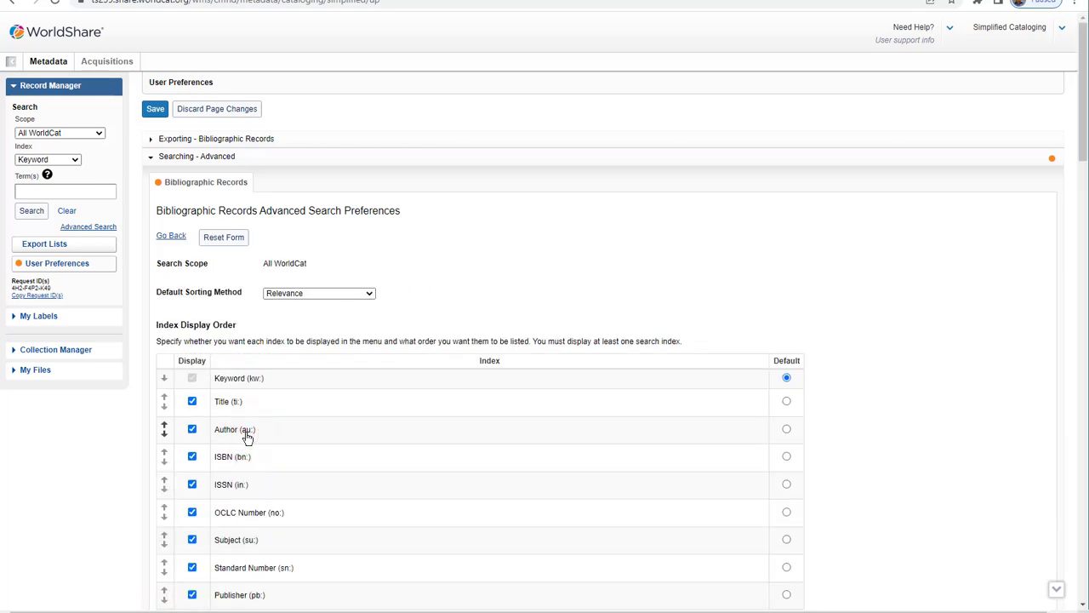
scroll(247, 438, down, 1)
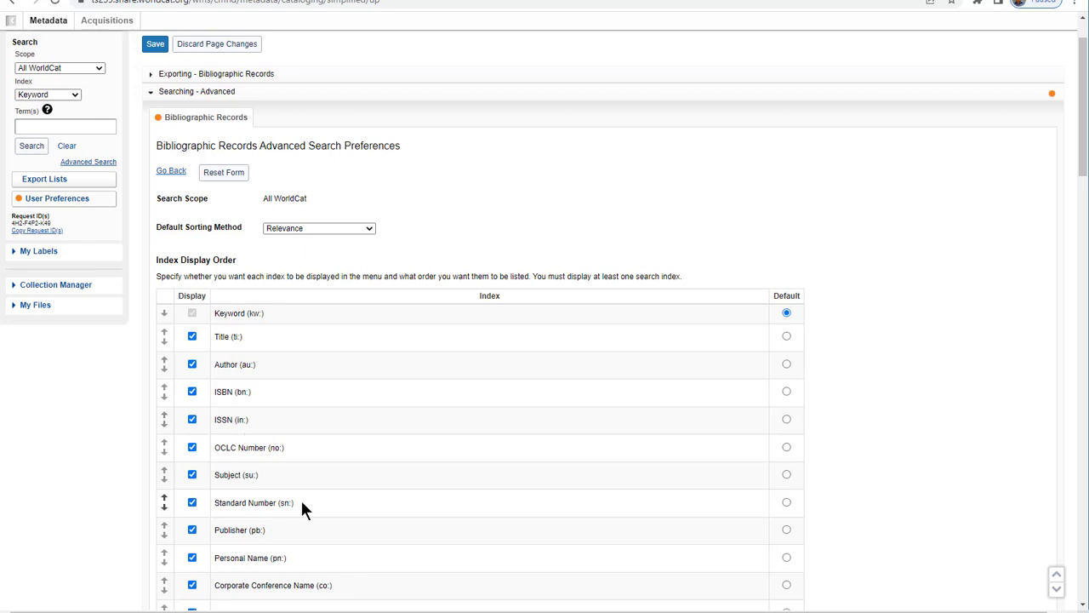
scroll(303, 507, down, 2)
scroll(305, 509, down, 2)
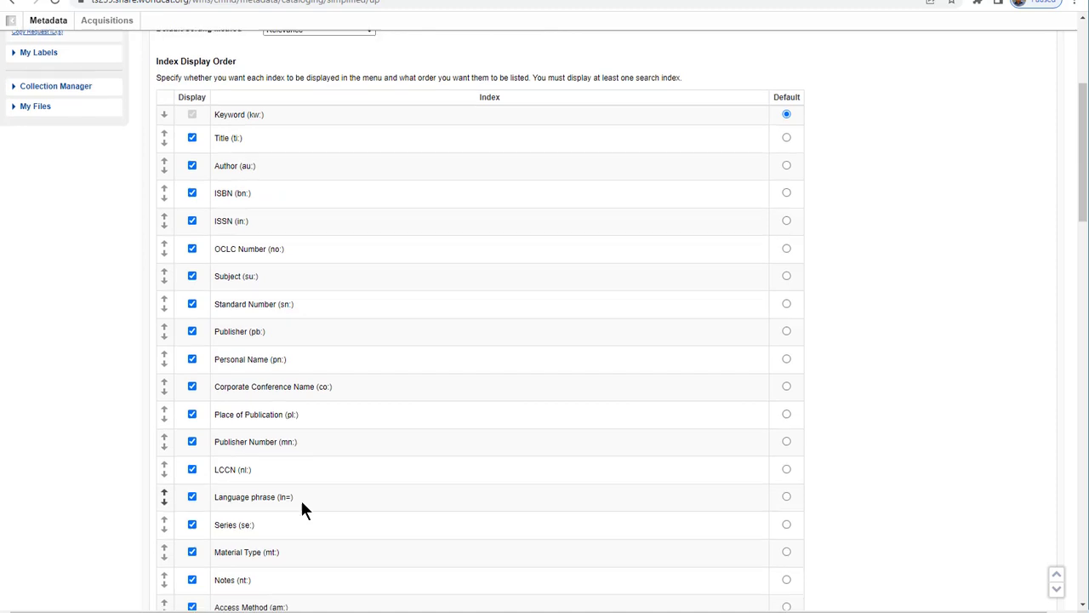
scroll(303, 509, down, 1)
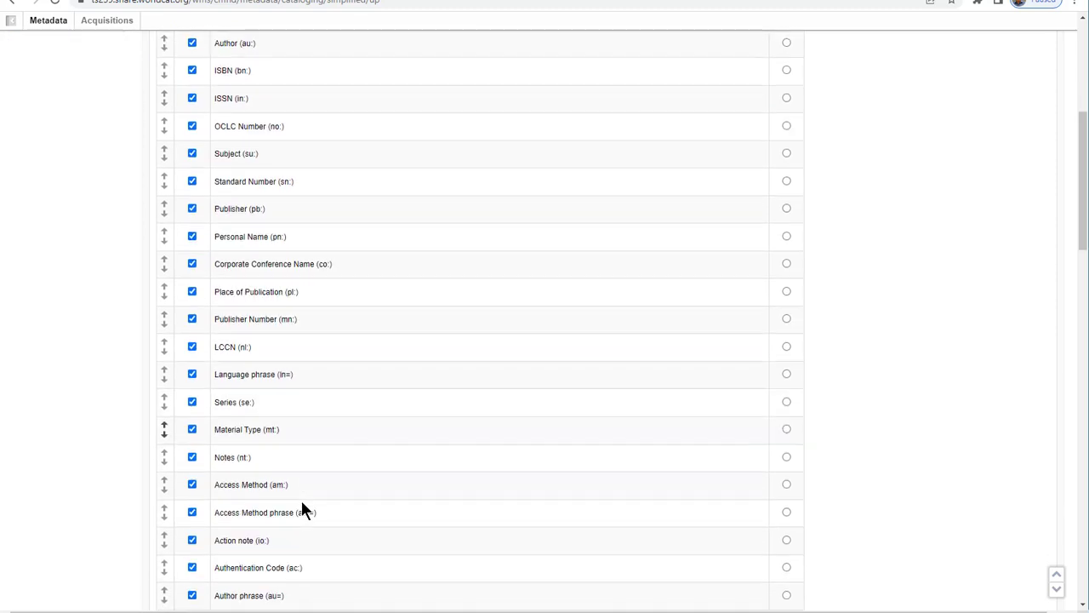
click(193, 482)
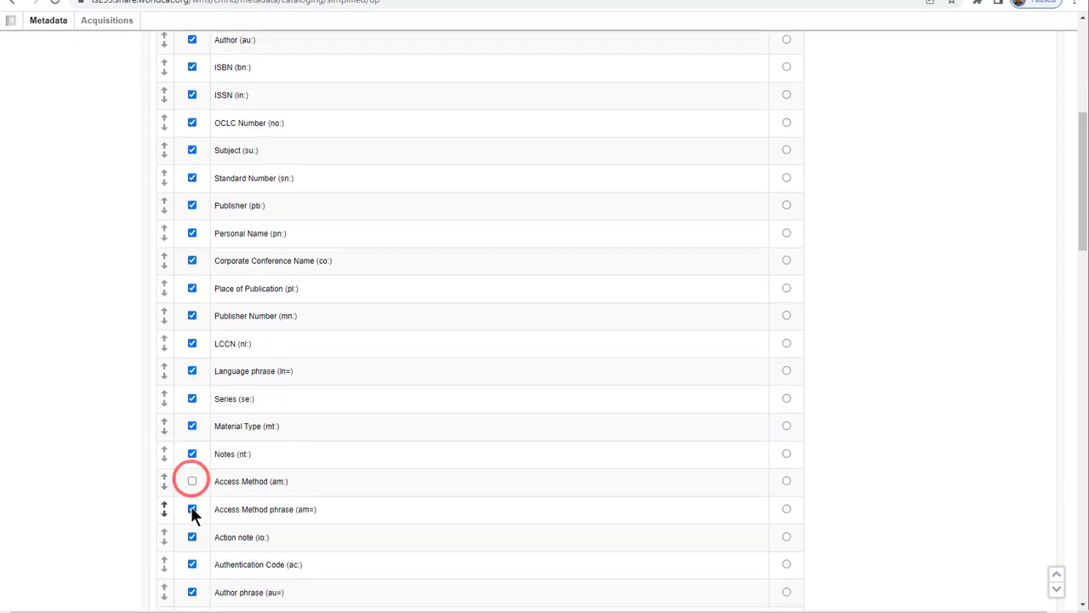
click(193, 509)
click(192, 537)
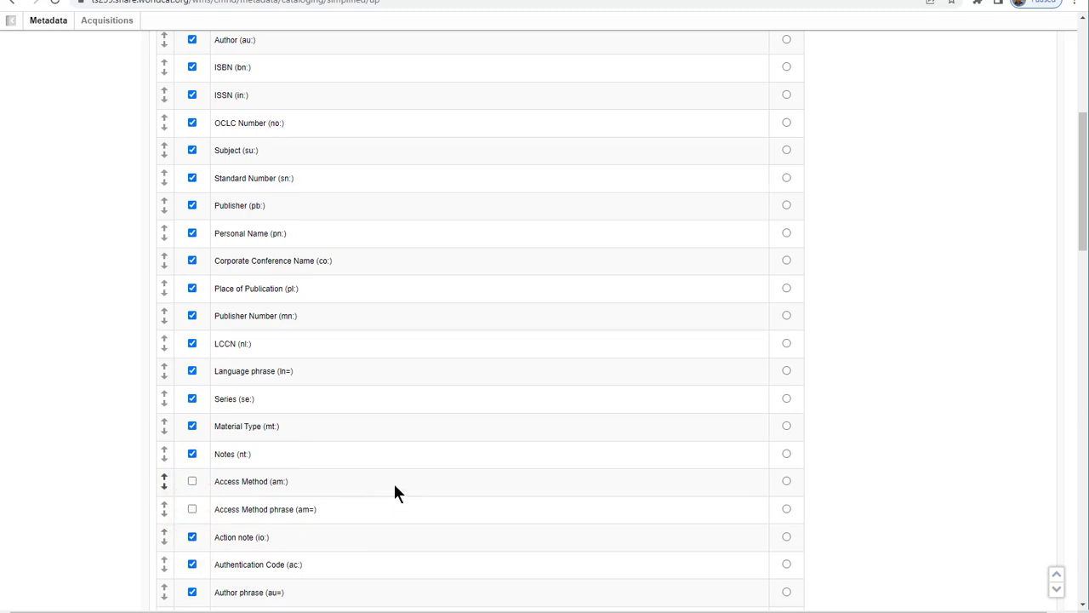
- Reorder the All WorldCat advanced search indexes so that ISBN comes directly after Keyword
scroll(396, 440, up, 2)
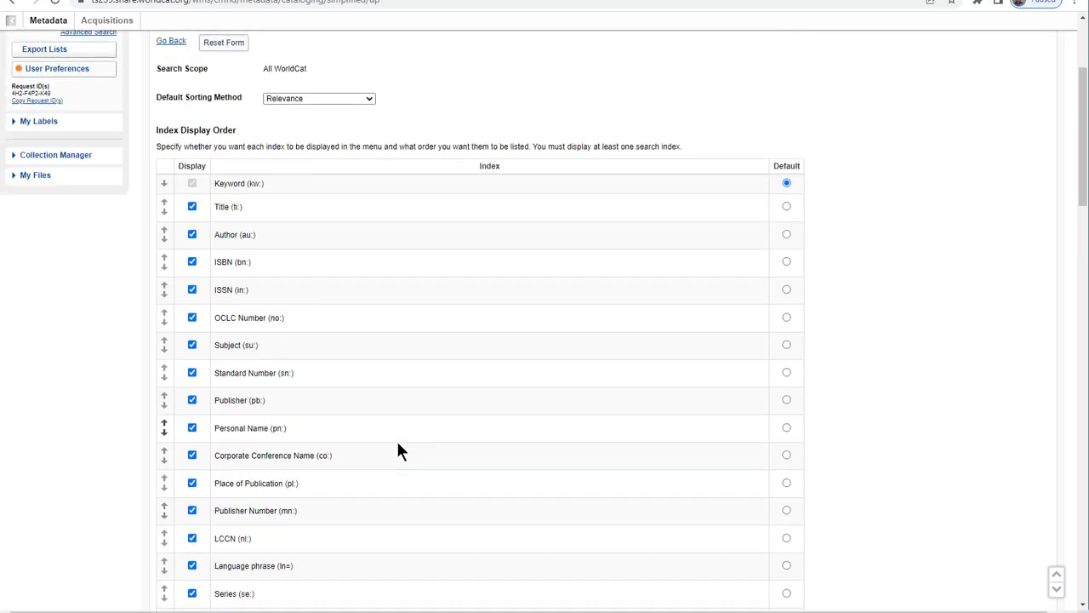
click(165, 257)
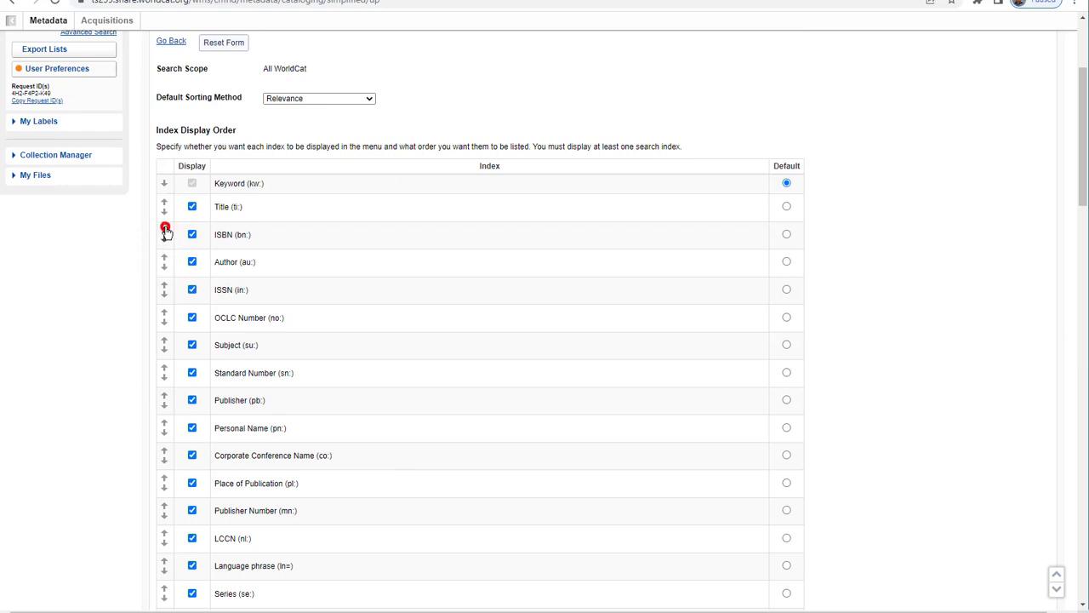
click(166, 229)
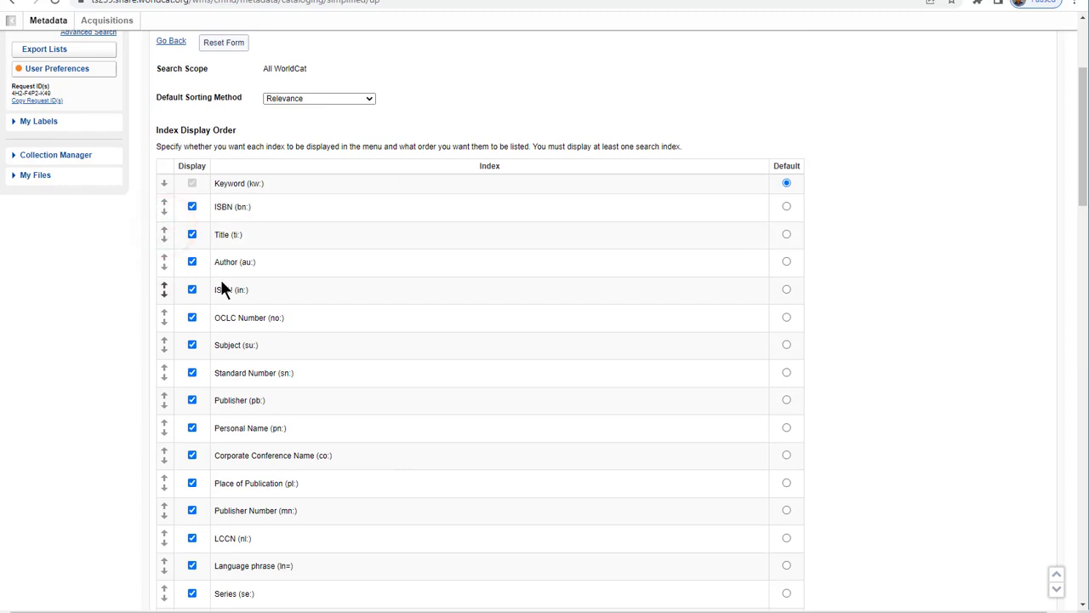
- Review the default sorting methods offered for the All WorldCat advanced search scope
scroll(220, 287, up, 3)
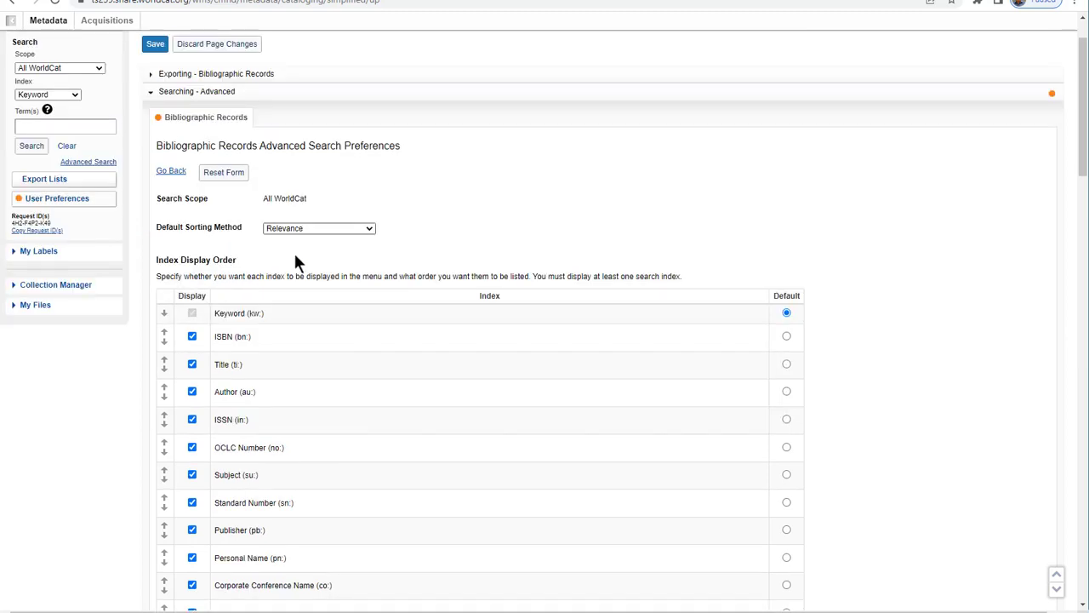
click(369, 230)
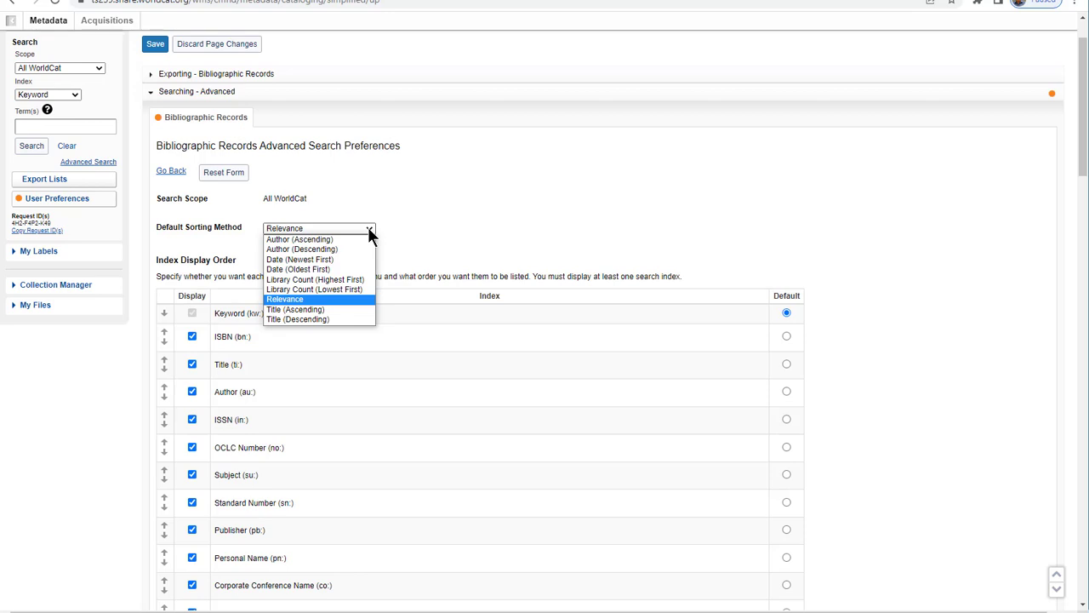
click(368, 226)
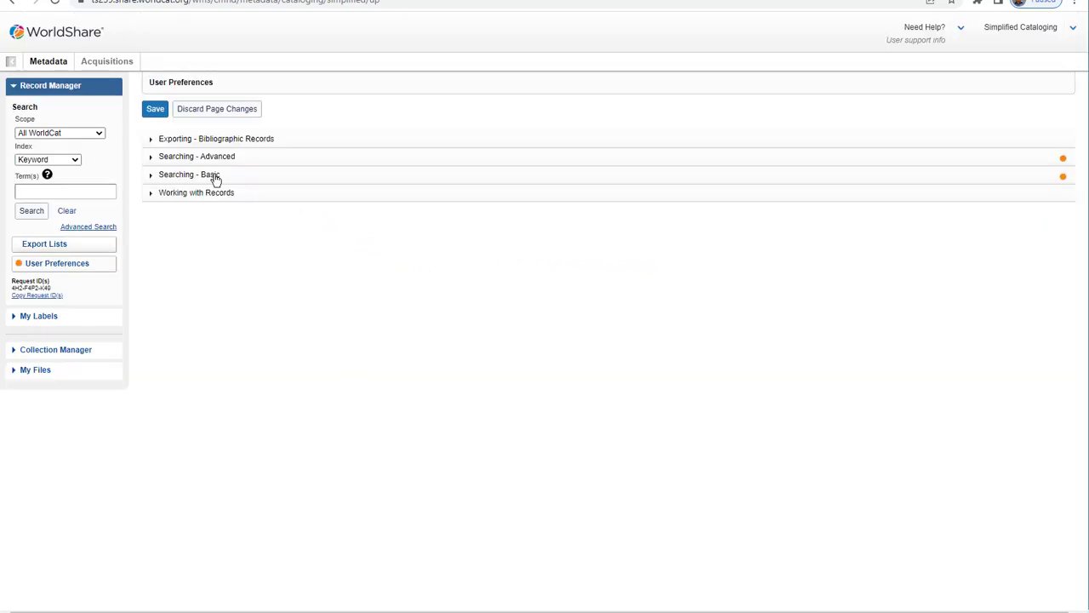
- In the basic search preferences, make the condensed result list the default search results format
click(213, 175)
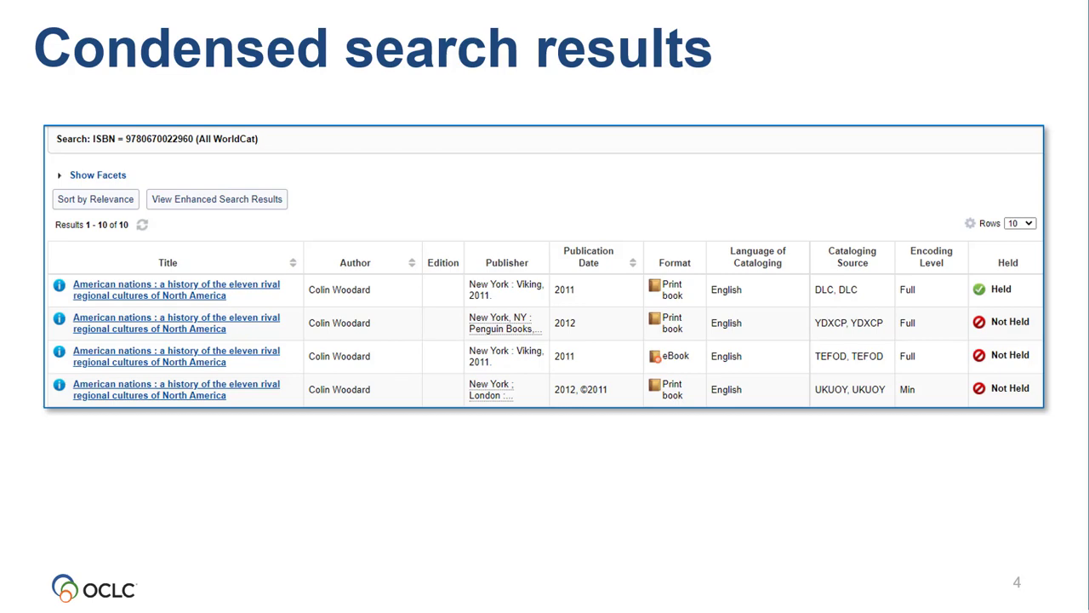
key(Right)
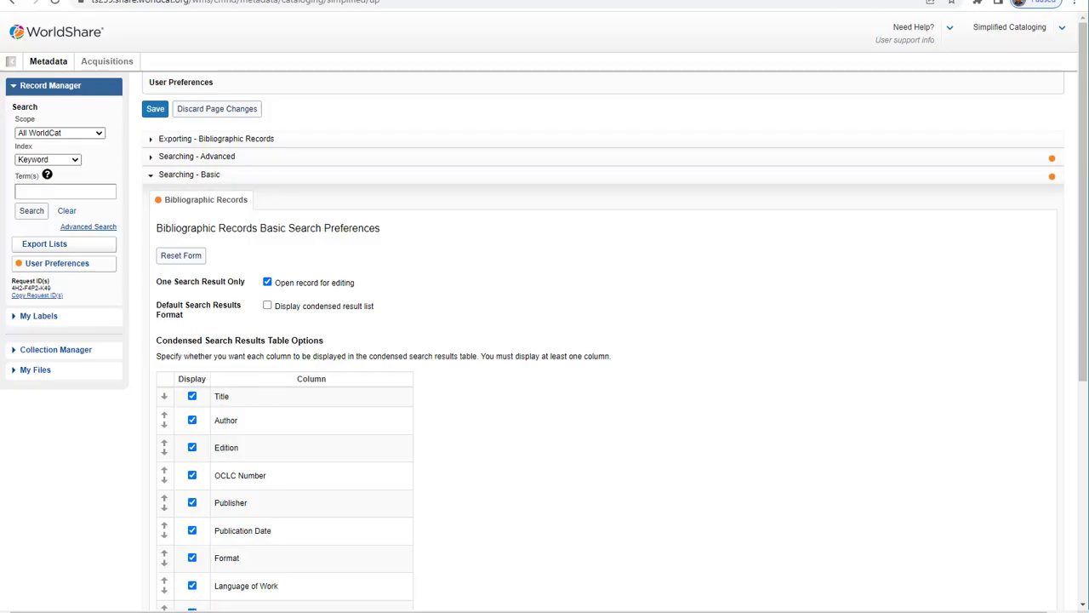
click(267, 306)
- Hide the Language of Cataloging and WorldCat Holdings columns in the condensed search results table
scroll(267, 301, down, 2)
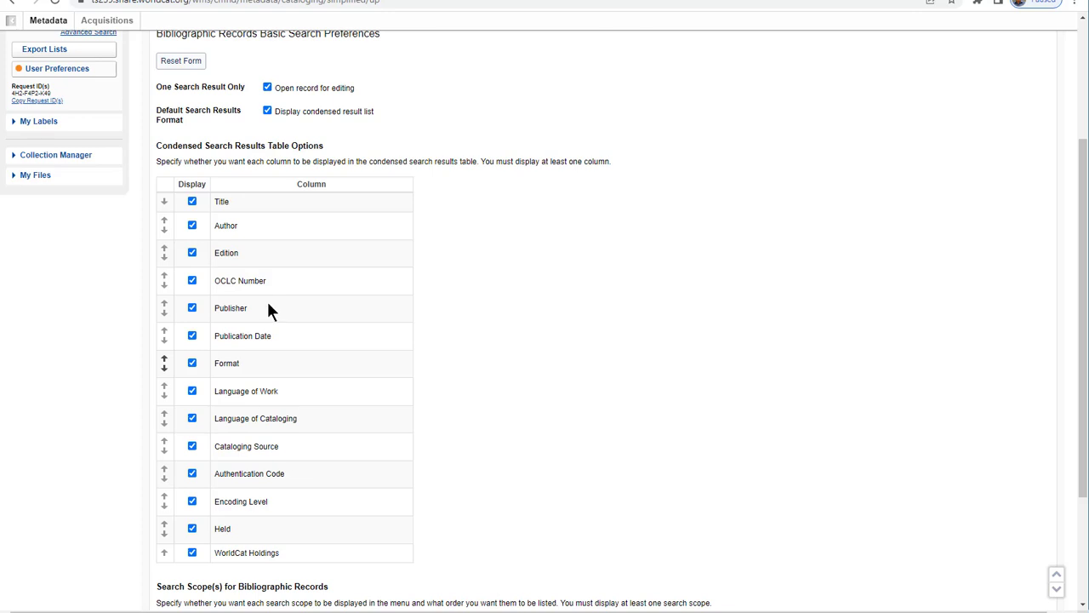
click(190, 419)
click(192, 552)
- Move the OCLC Number column up to directly after Title and return it to its place after Edition
click(165, 277)
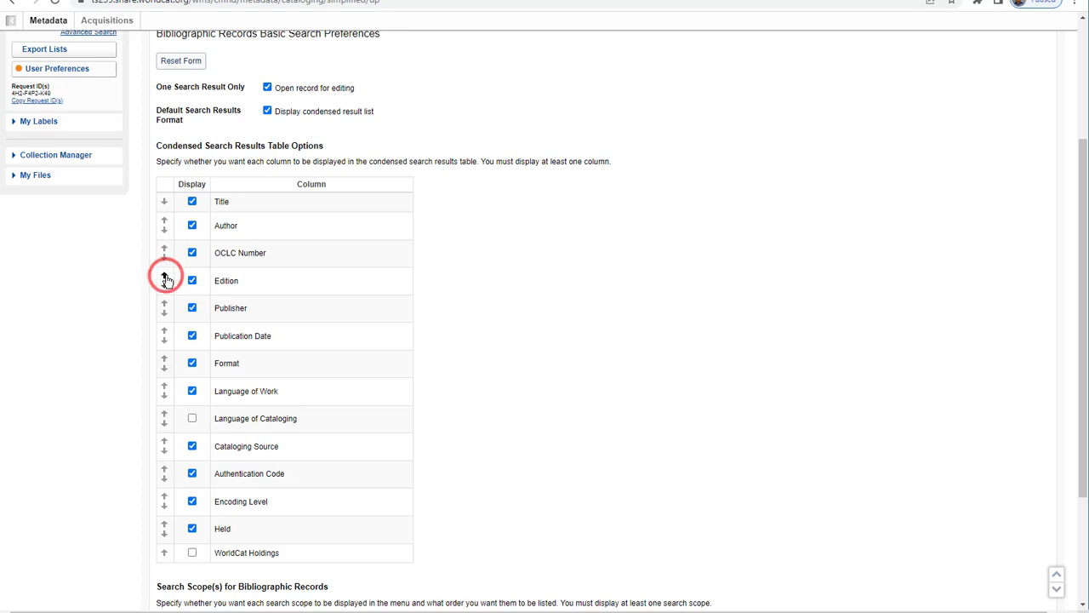
click(165, 246)
click(165, 231)
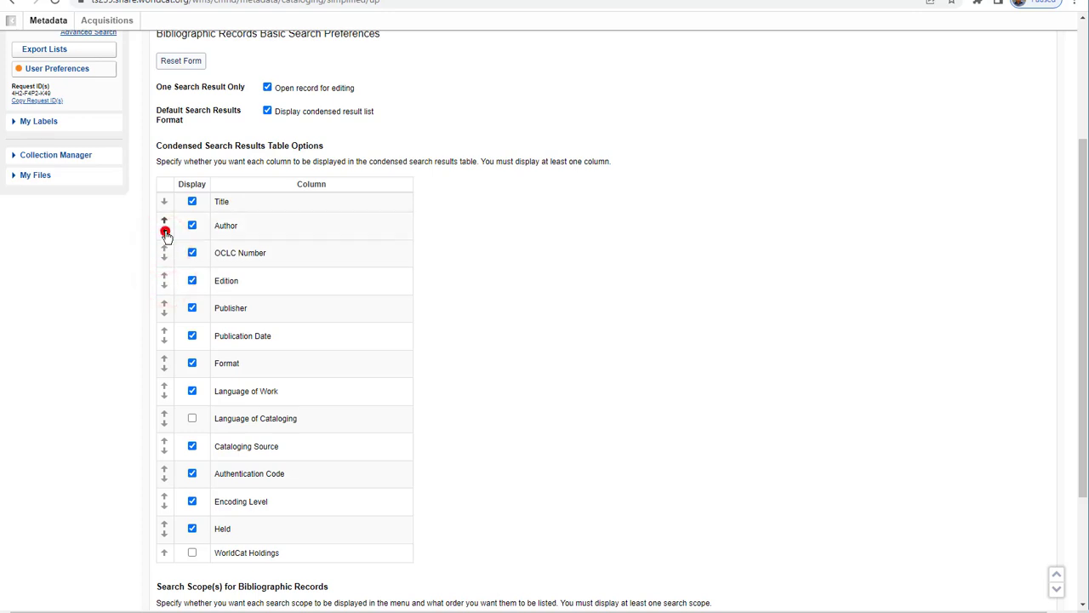
click(165, 257)
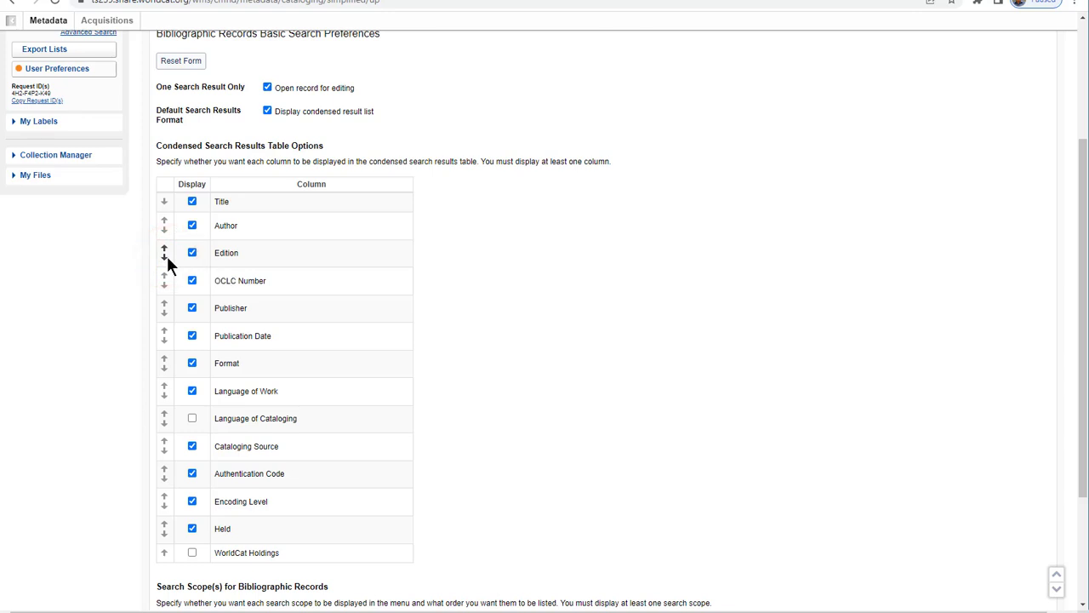
- In the Working with Records preferences, set the default editor to Text View
scroll(166, 256, down, 1)
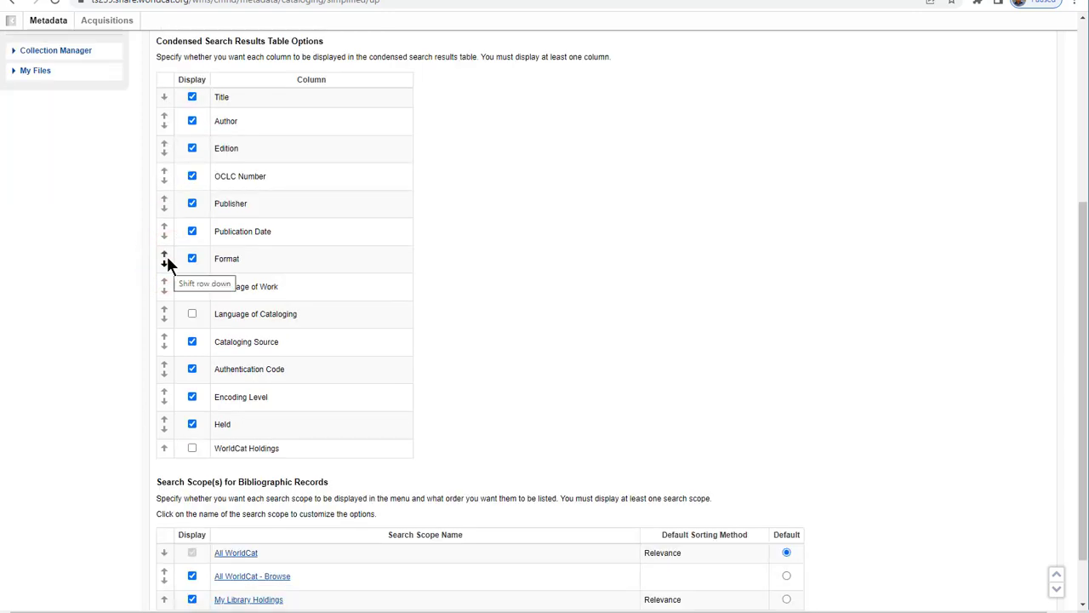
scroll(428, 368, down, 1)
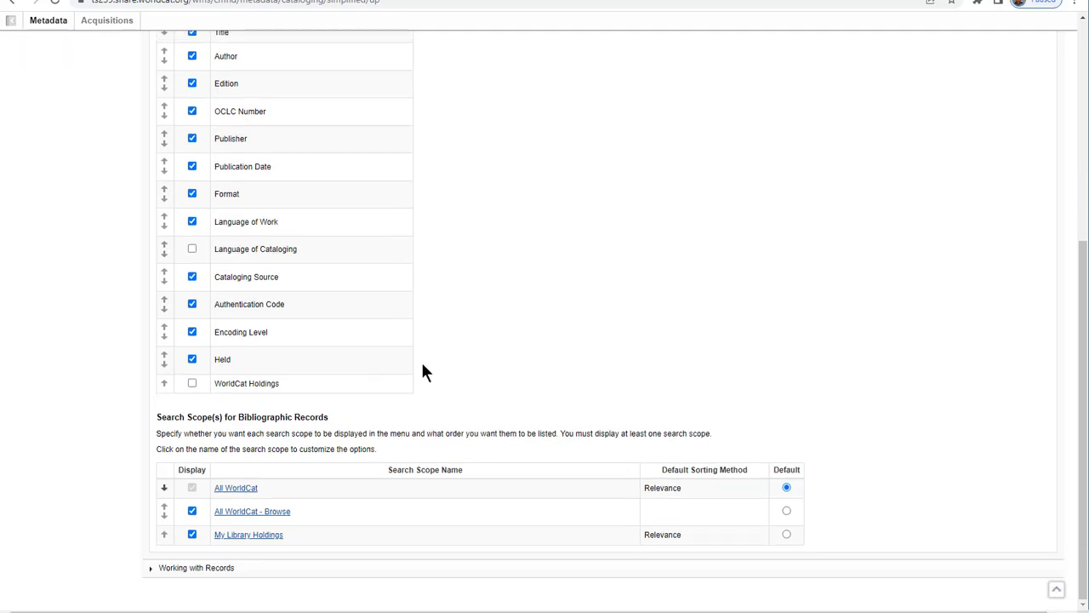
click(231, 568)
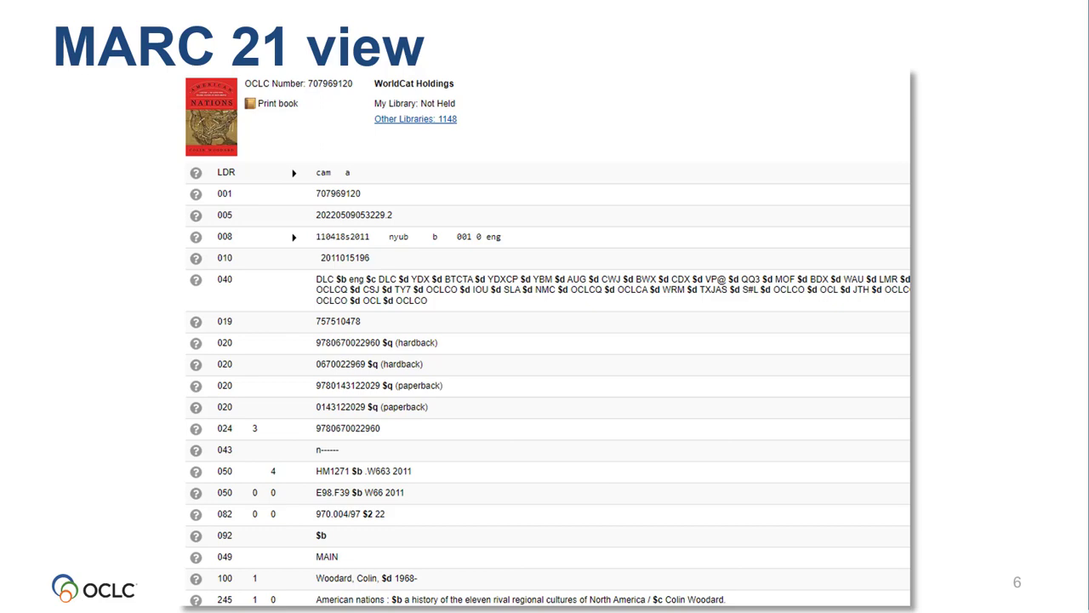
key(Right)
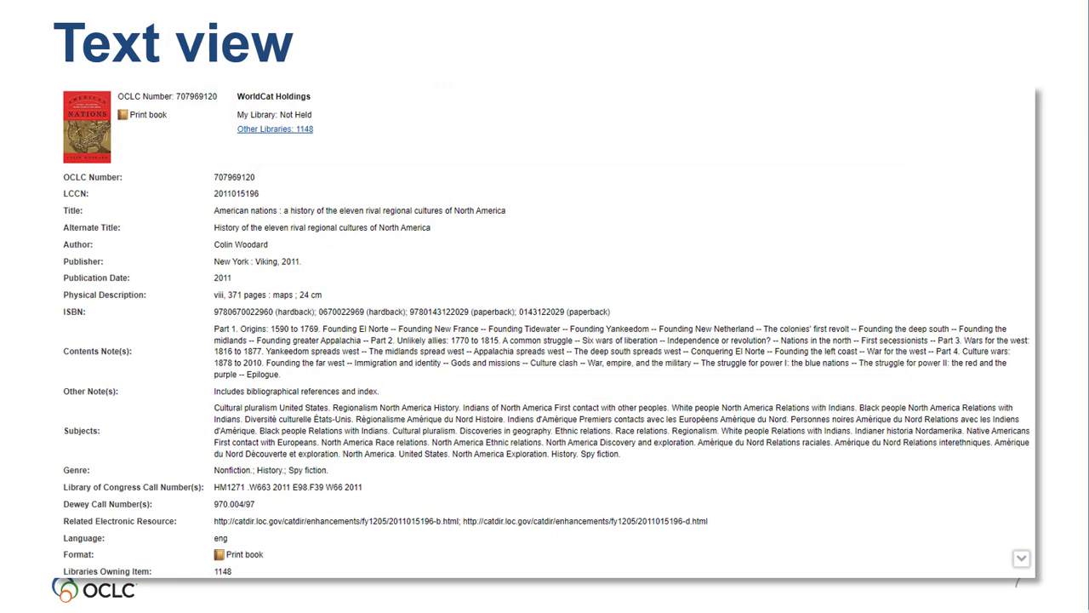
key(alt+Tab)
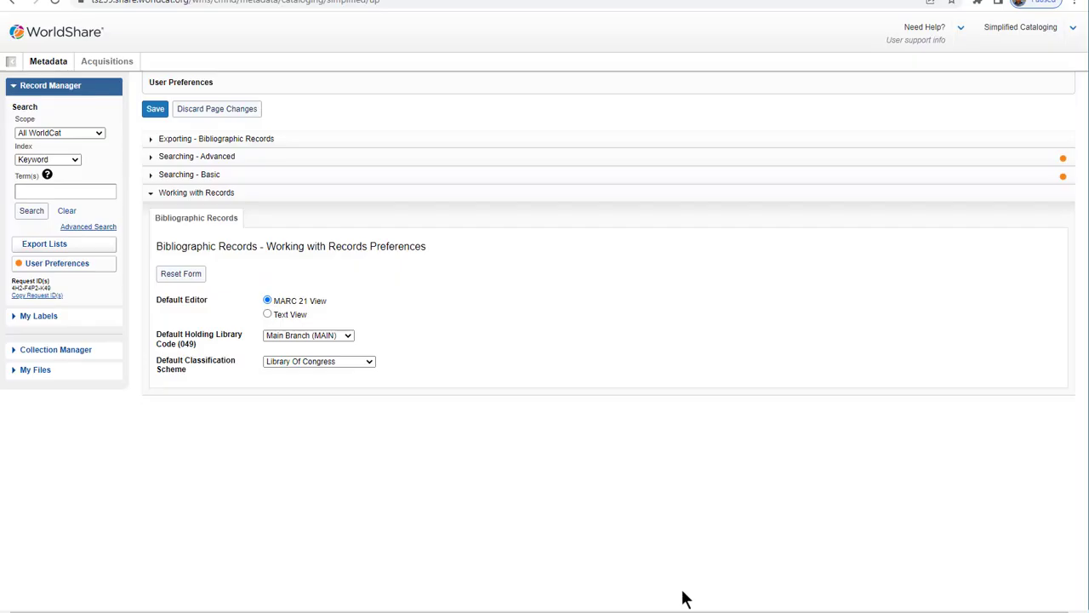
click(268, 314)
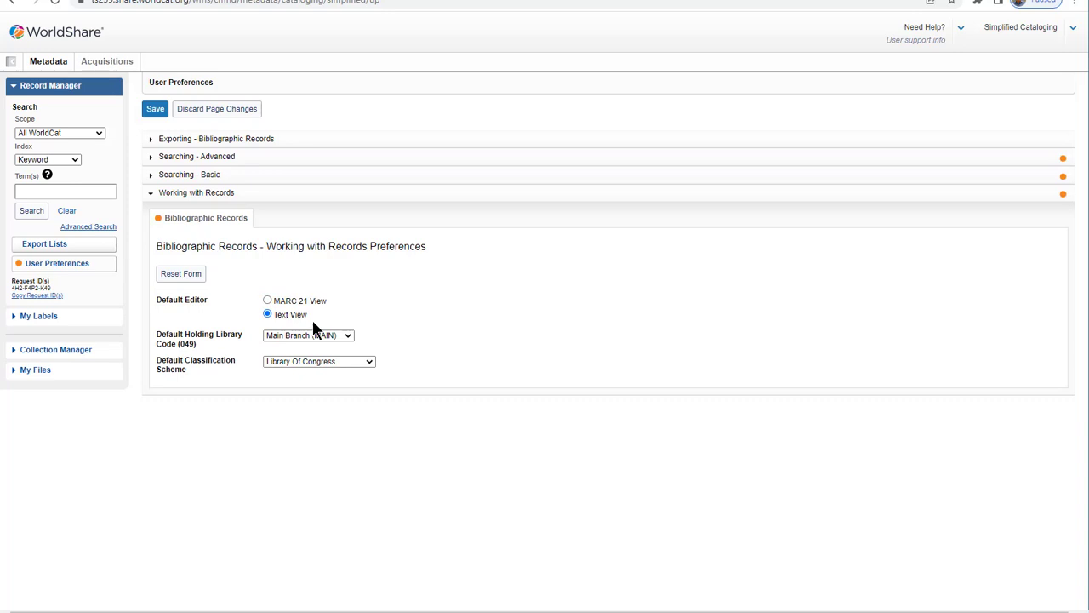
- Set the default holding library code to Main Branch (MAIN) and the classification scheme to Dewey Decimal, saving the user preferences
click(348, 335)
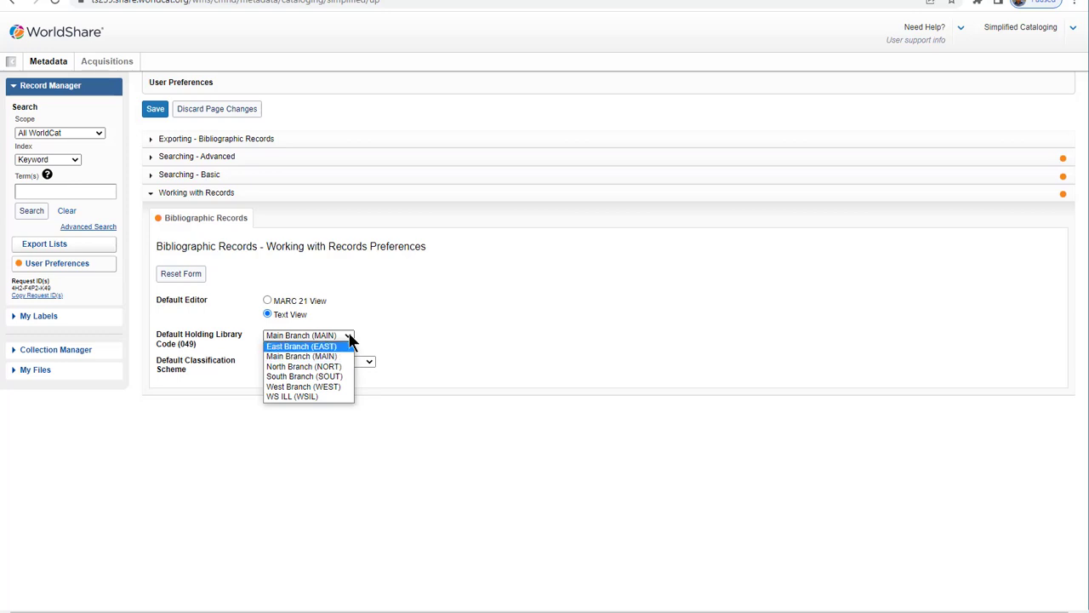
click(335, 357)
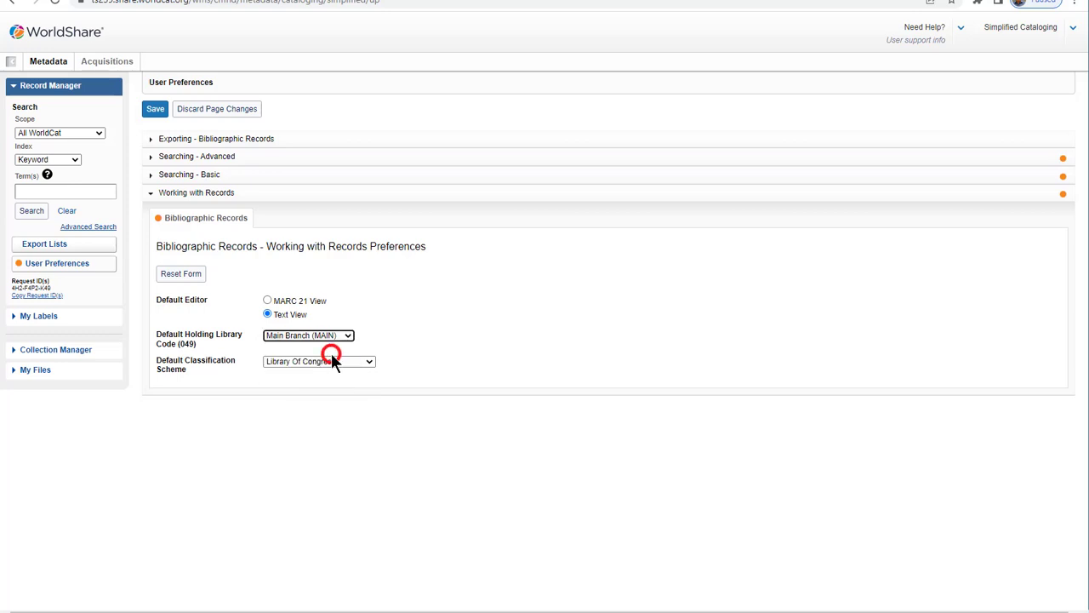
click(368, 362)
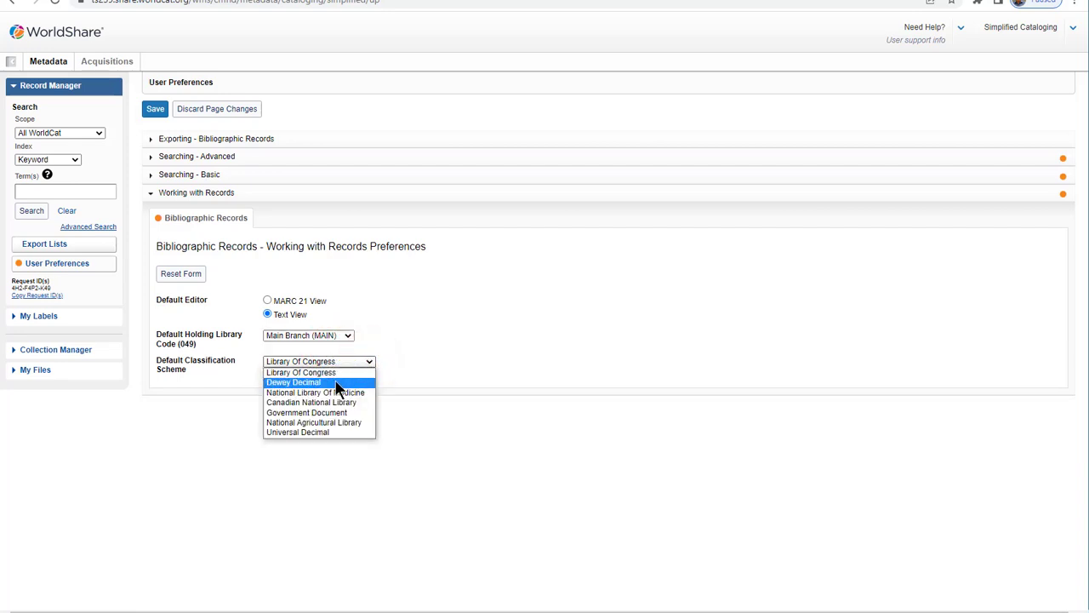
click(337, 384)
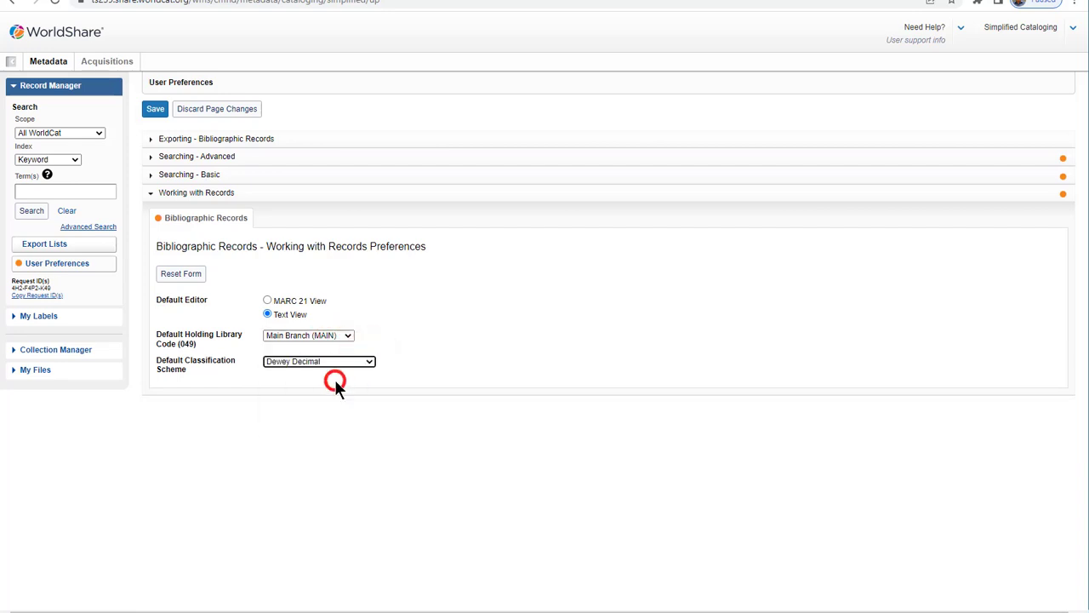
click(158, 114)
click(157, 112)
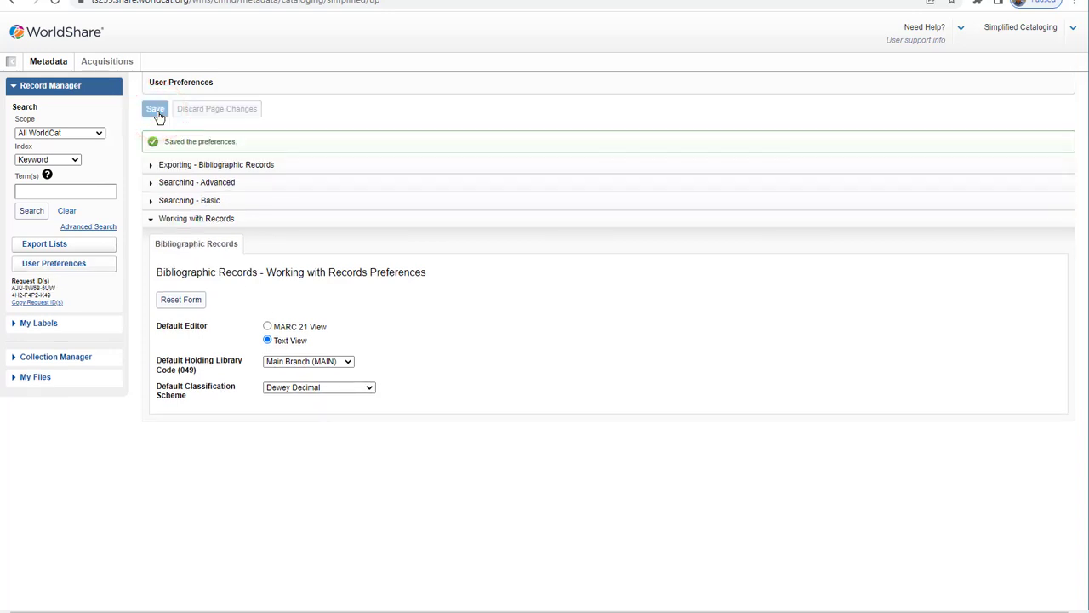